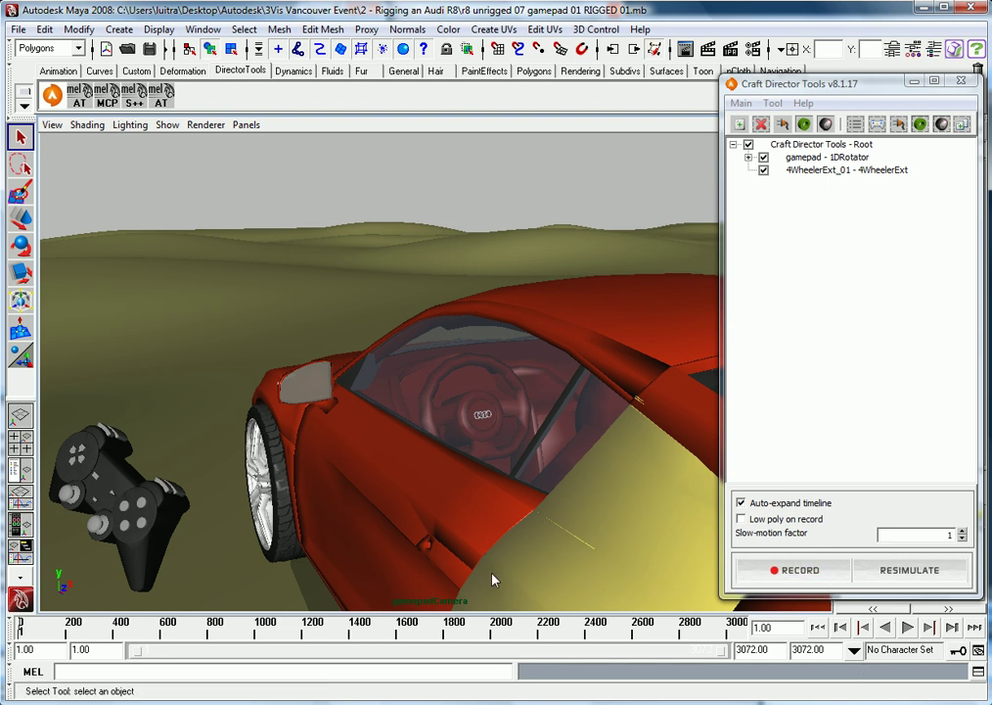
- Hit RECORD in Craft Director Tools and steer the Audi R8 across the terrain by gamepad
{"action": "left_click", "coordinate": [800, 570]}
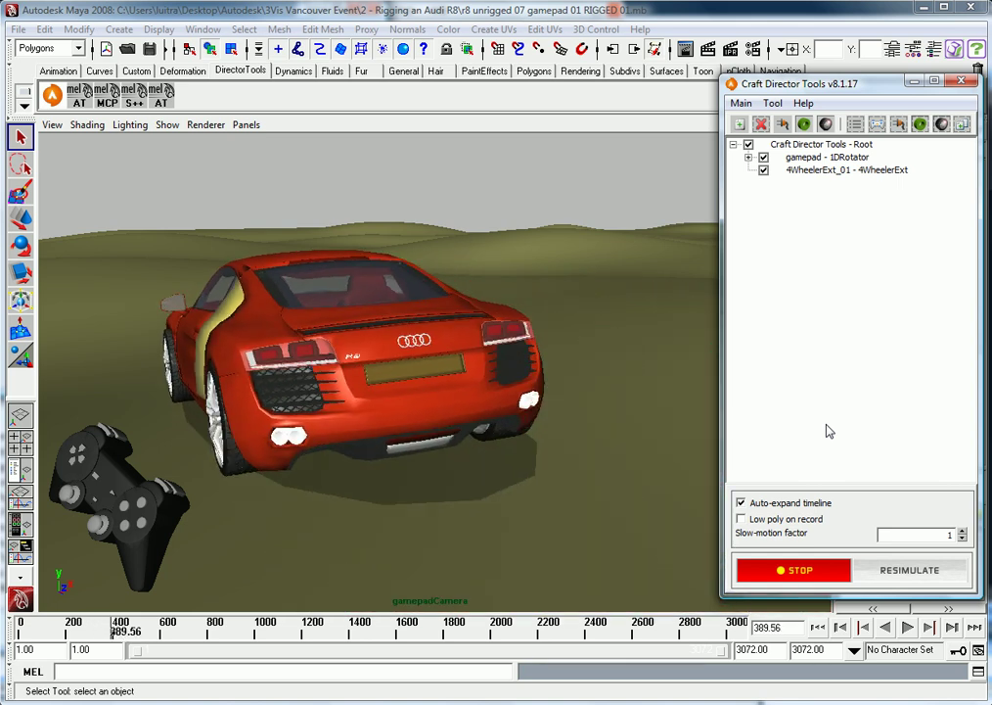
- Select the terrain surface while the gamepad drive keeps recording past frame 1320
{"action": "left_click", "coordinate": [506, 392]}
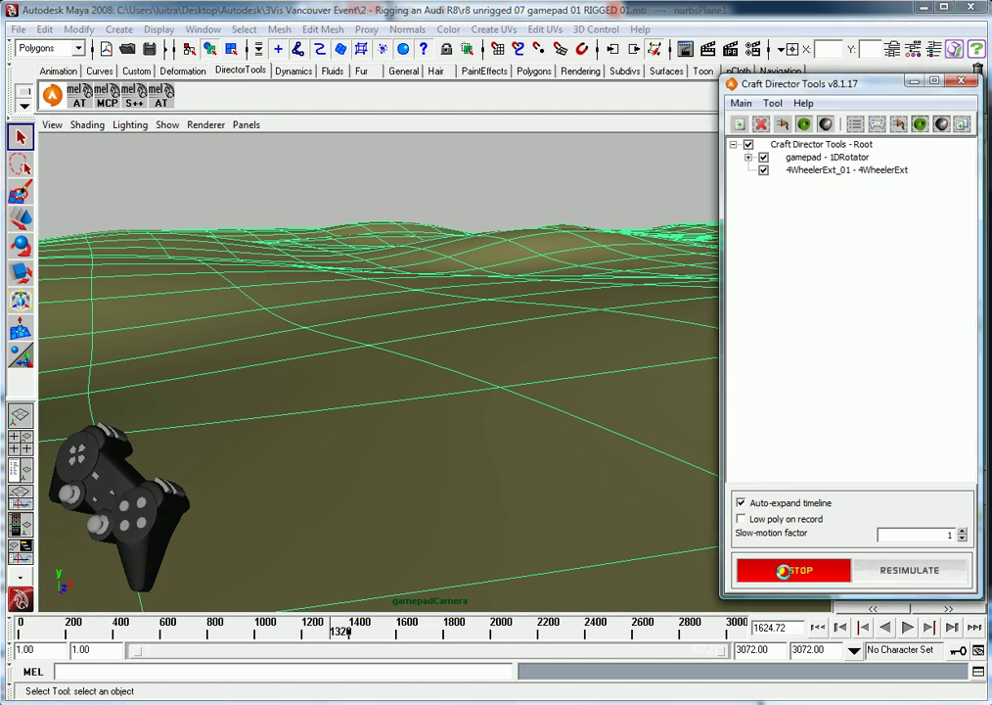
- Stop the recording, rewind to about frame 1109, and record a short take ending at frame 1241
{"action": "left_click", "coordinate": [783, 570]}
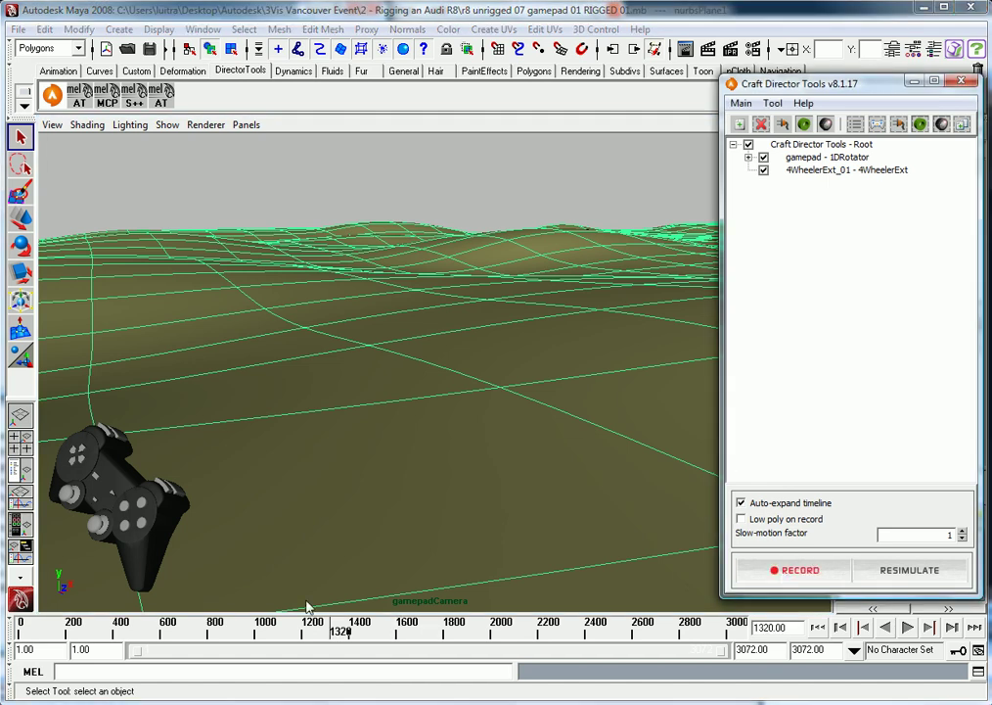
{"action": "mouse_move", "coordinate": [333, 631]}
{"action": "left_mouse_down"}
{"action": "mouse_move", "coordinate": [281, 634]}
{"action": "mouse_move", "coordinate": [291, 636]}
{"action": "left_mouse_up"}
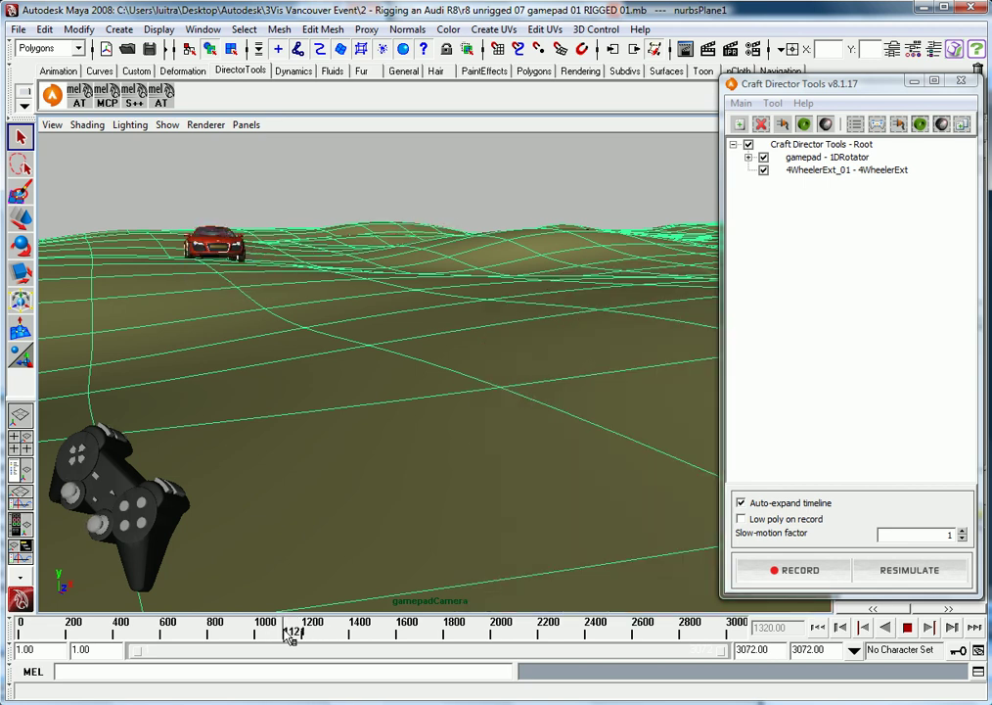
{"action": "left_click", "coordinate": [800, 572]}
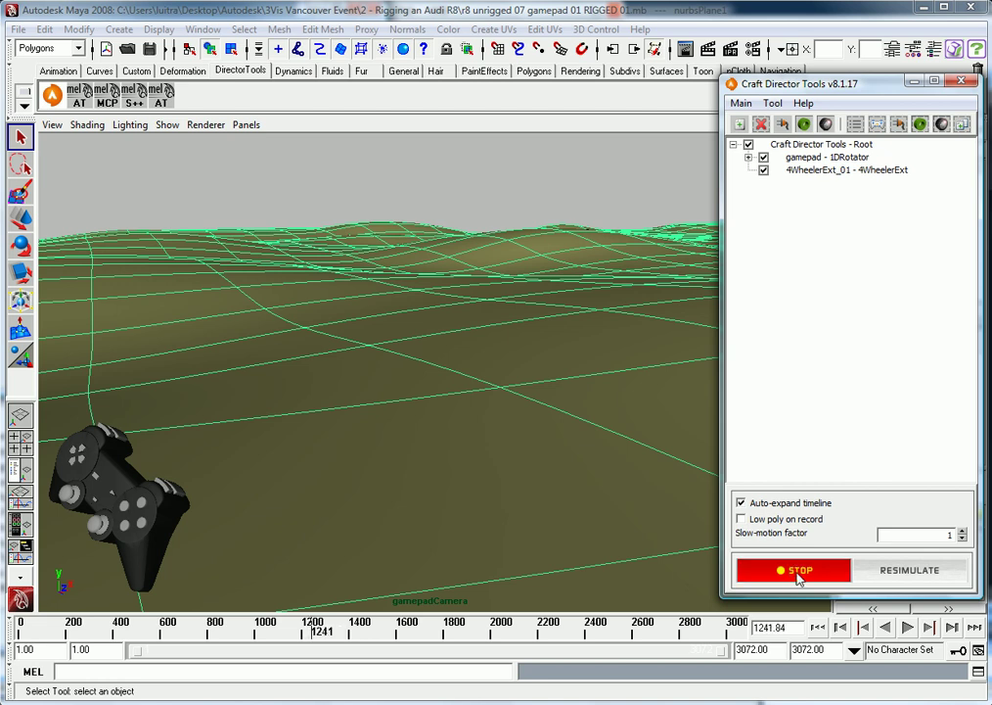
{"action": "left_click", "coordinate": [796, 572]}
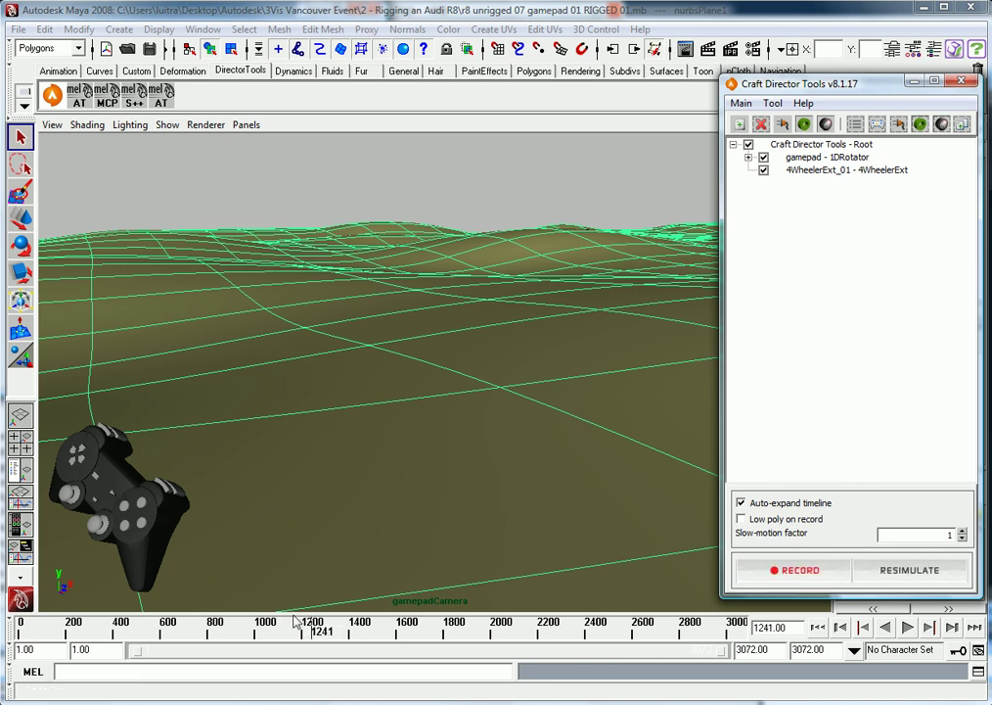
- Undo the last take with Edit > Undo and start recording again from about frame 1116
{"action": "left_click", "coordinate": [45, 29]}
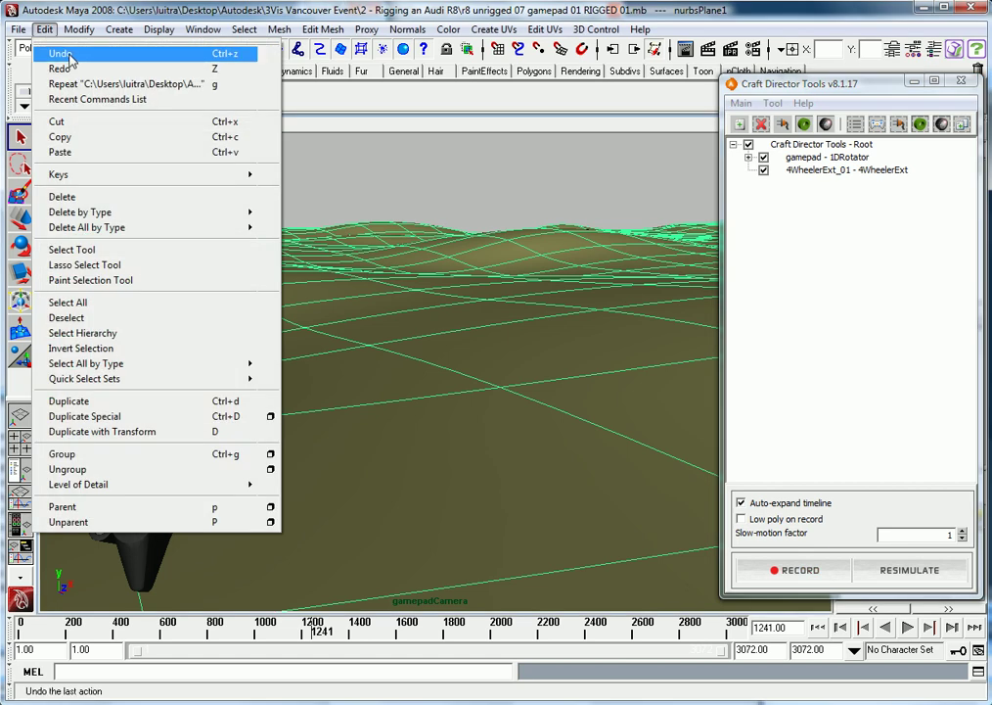
{"action": "left_click", "coordinate": [59, 49]}
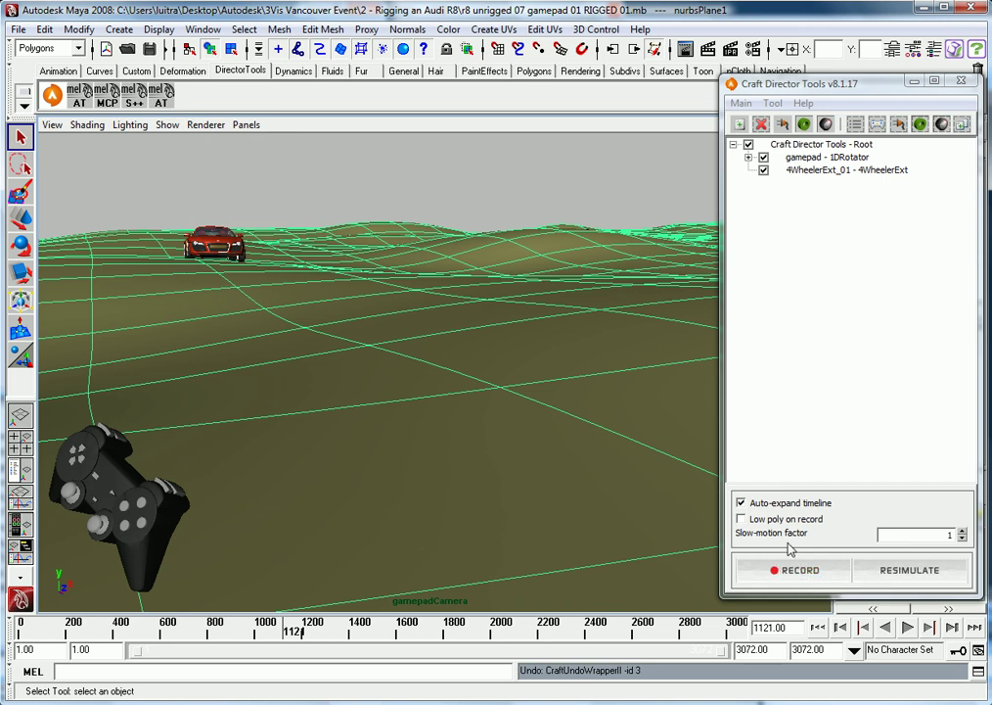
{"action": "left_click", "coordinate": [805, 571]}
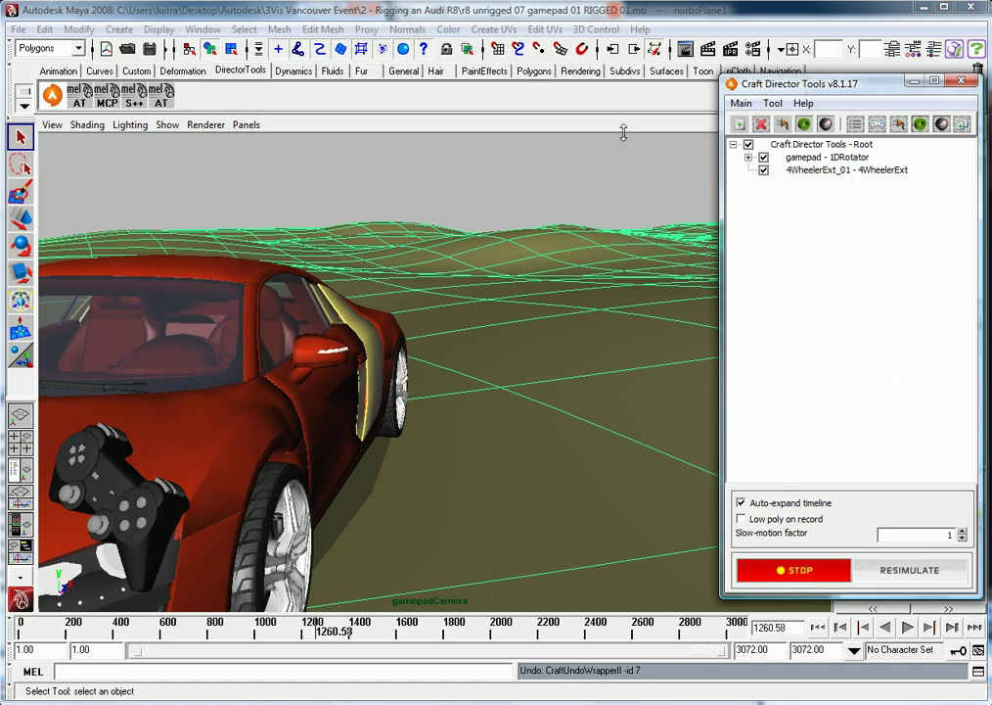
- Stop recording, replay from about frame 1175, then record and stop another take
{"action": "left_click", "coordinate": [760, 572]}
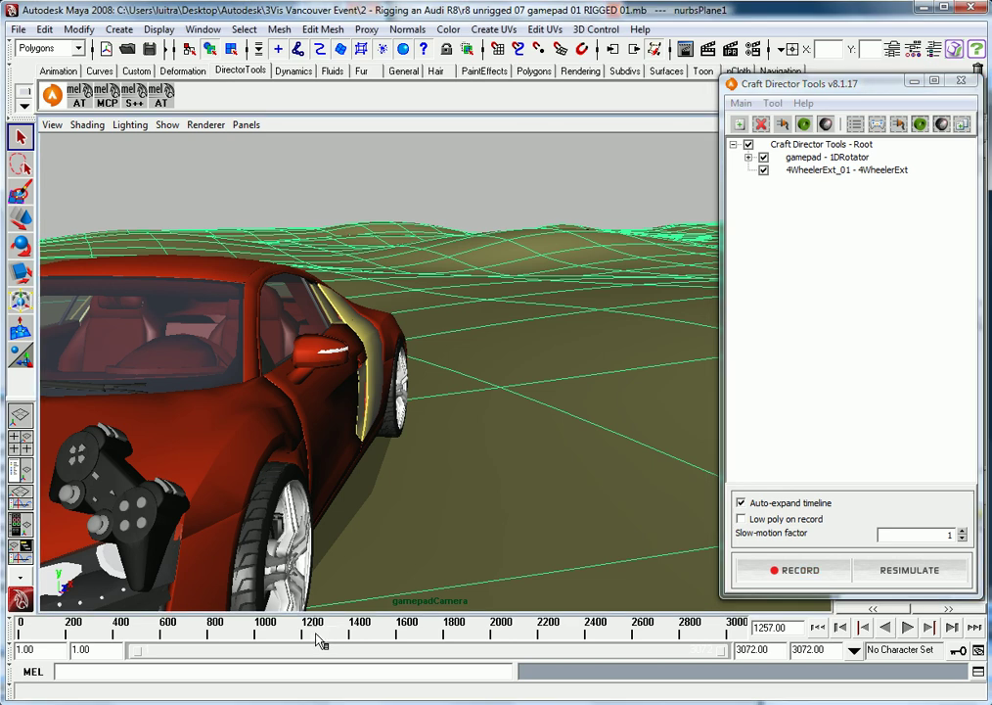
{"action": "left_click_drag", "start_coordinate": [327, 643], "coordinate": [293, 642]}
{"action": "key", "text": "alt+v"}
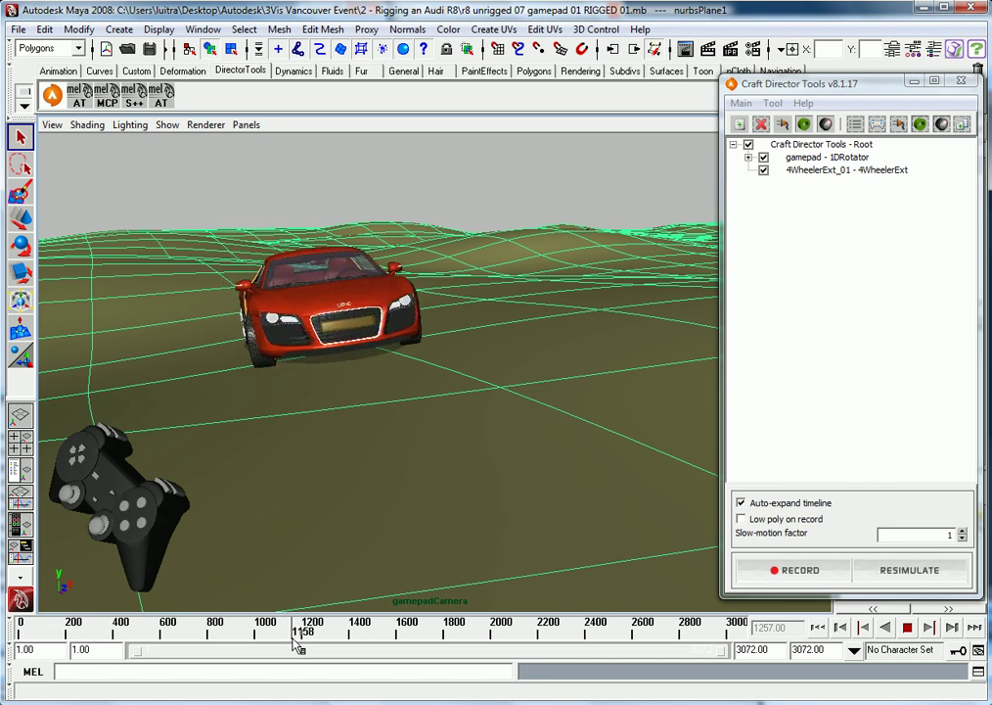
{"action": "left_click", "coordinate": [794, 579]}
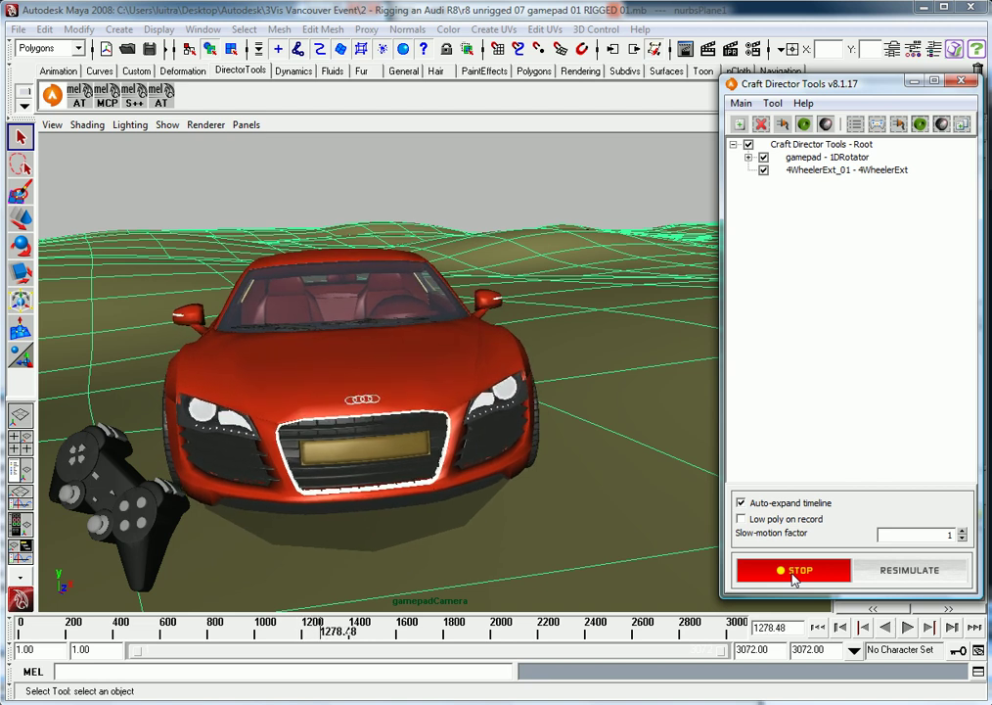
{"action": "left_click", "coordinate": [793, 573]}
{"action": "left_click", "coordinate": [795, 573]}
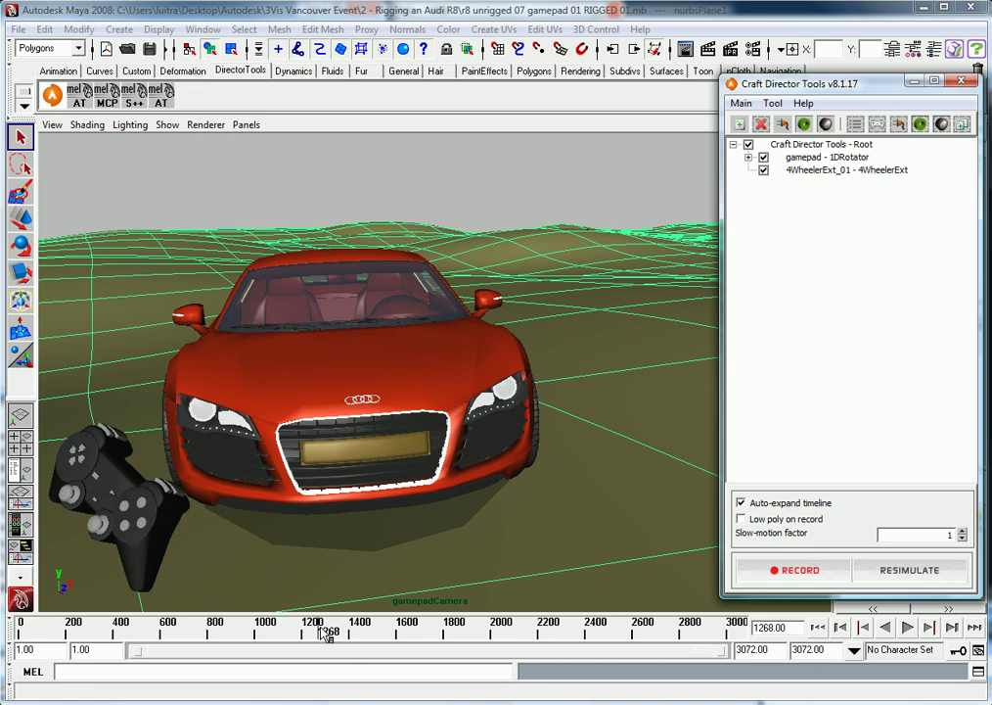
- Scrub through the recorded drive and end the playback range at frame 1312
{"action": "left_click_drag", "start_coordinate": [326, 634], "coordinate": [367, 634]}
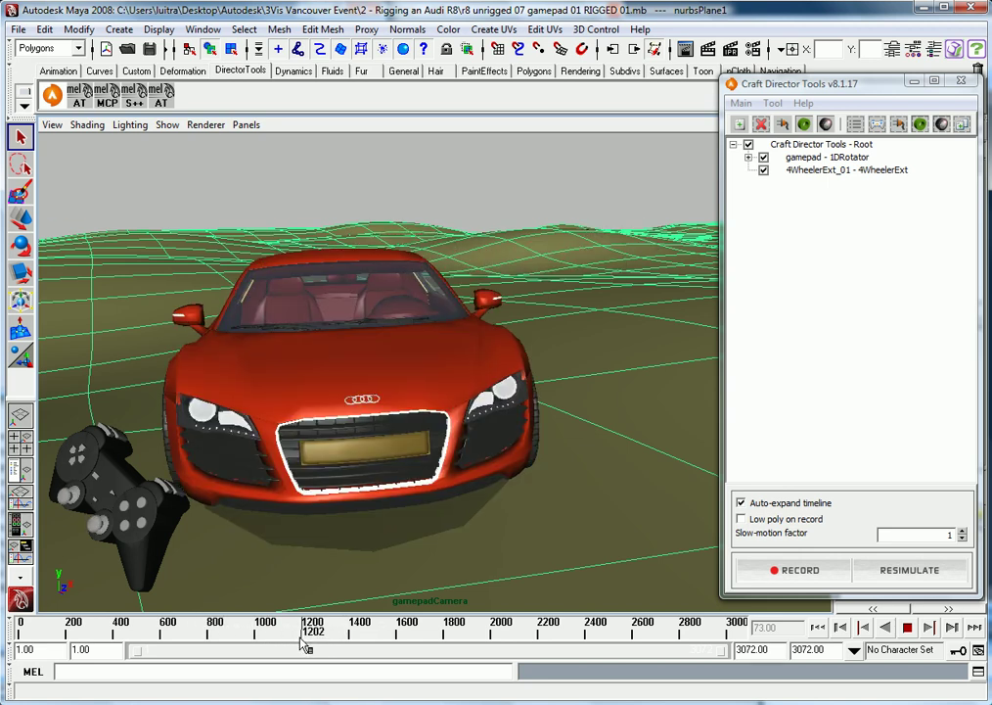
{"action": "left_click_drag", "start_coordinate": [302, 641], "coordinate": [354, 641]}
{"action": "left_click_drag", "start_coordinate": [724, 656], "coordinate": [379, 651]}
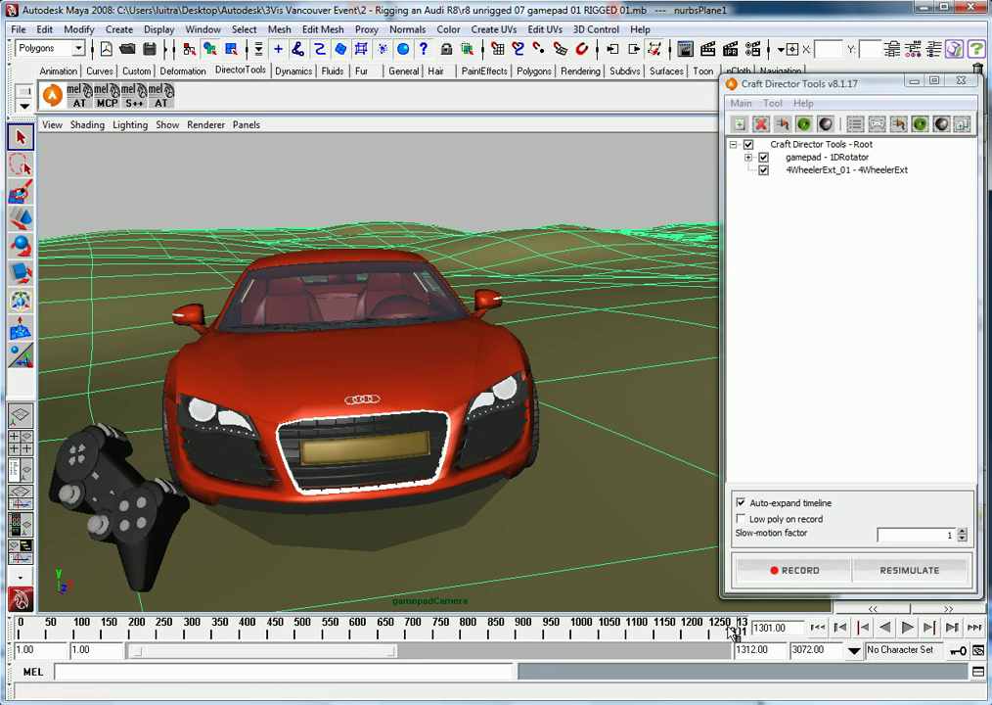
- From frame 1, set 4WheelerExt_01's front and back stiffness to 200 and damping to 20
{"action": "left_click", "coordinate": [818, 627]}
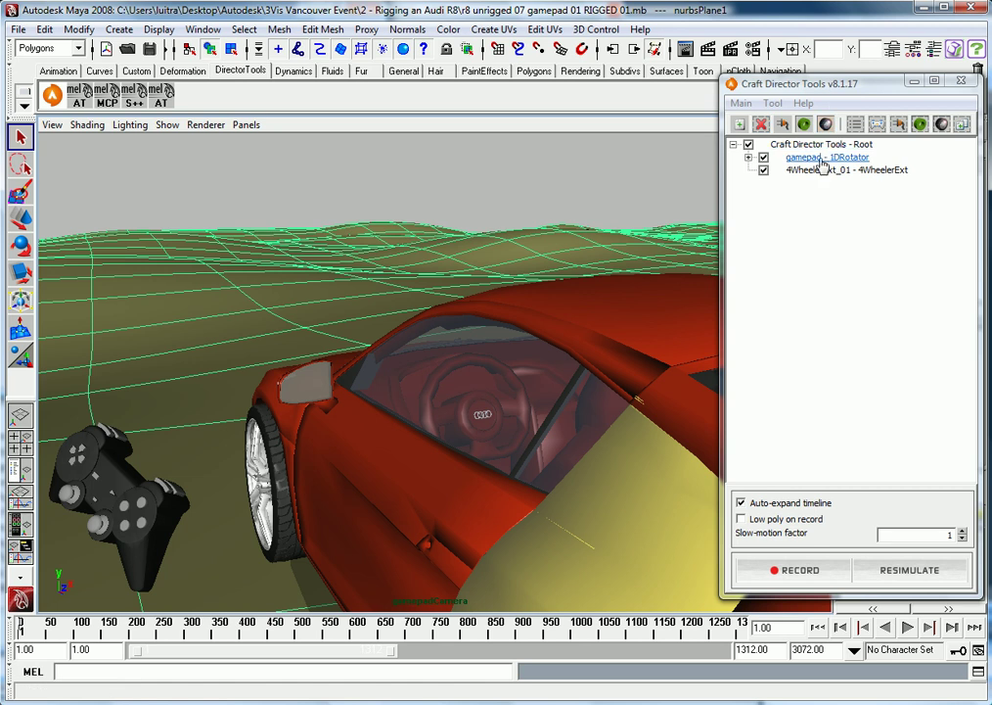
{"action": "left_click", "coordinate": [822, 169]}
{"action": "right_click", "coordinate": [843, 171]}
{"action": "left_click", "coordinate": [859, 180]}
{"action": "left_click_drag", "start_coordinate": [858, 187], "coordinate": [767, 135]}
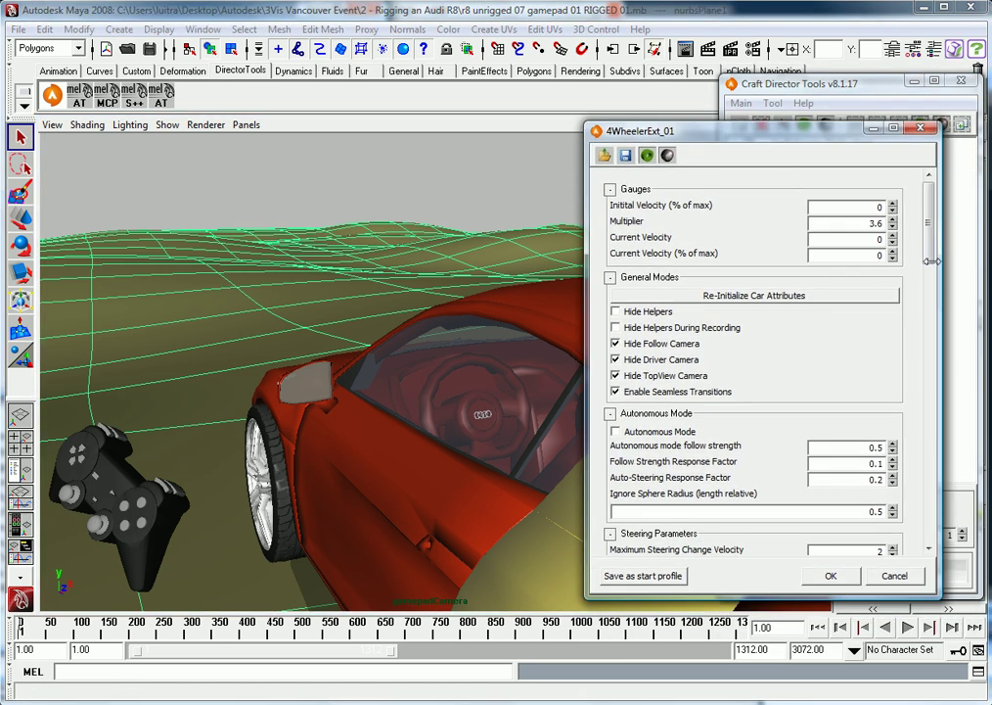
{"action": "left_click_drag", "start_coordinate": [588, 321], "coordinate": [553, 320]}
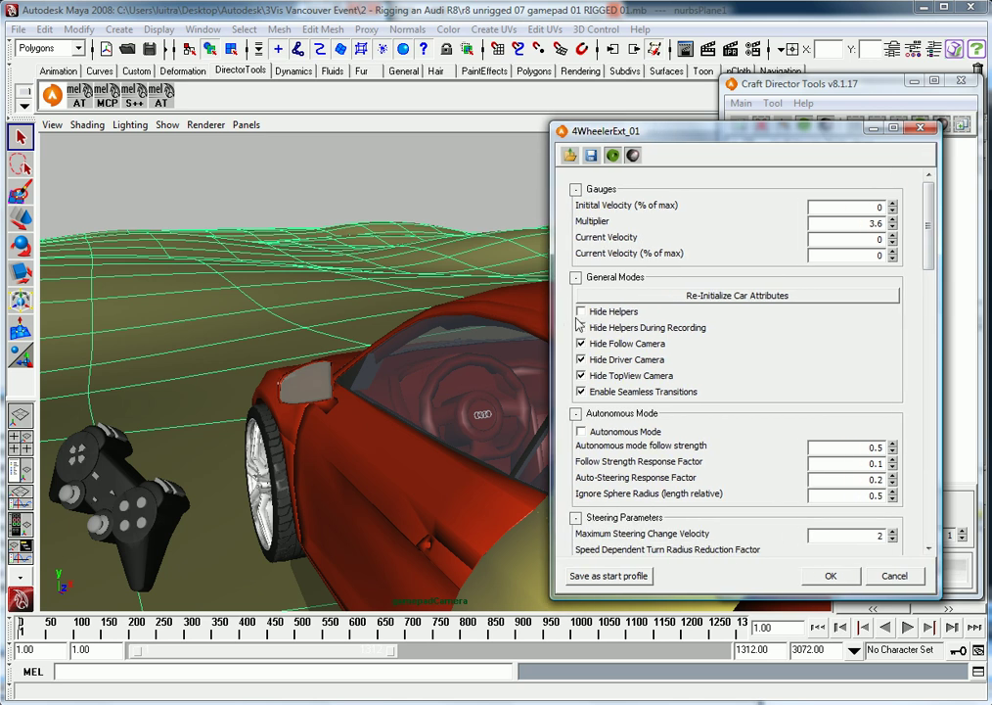
{"action": "left_click_drag", "start_coordinate": [932, 217], "coordinate": [930, 305]}
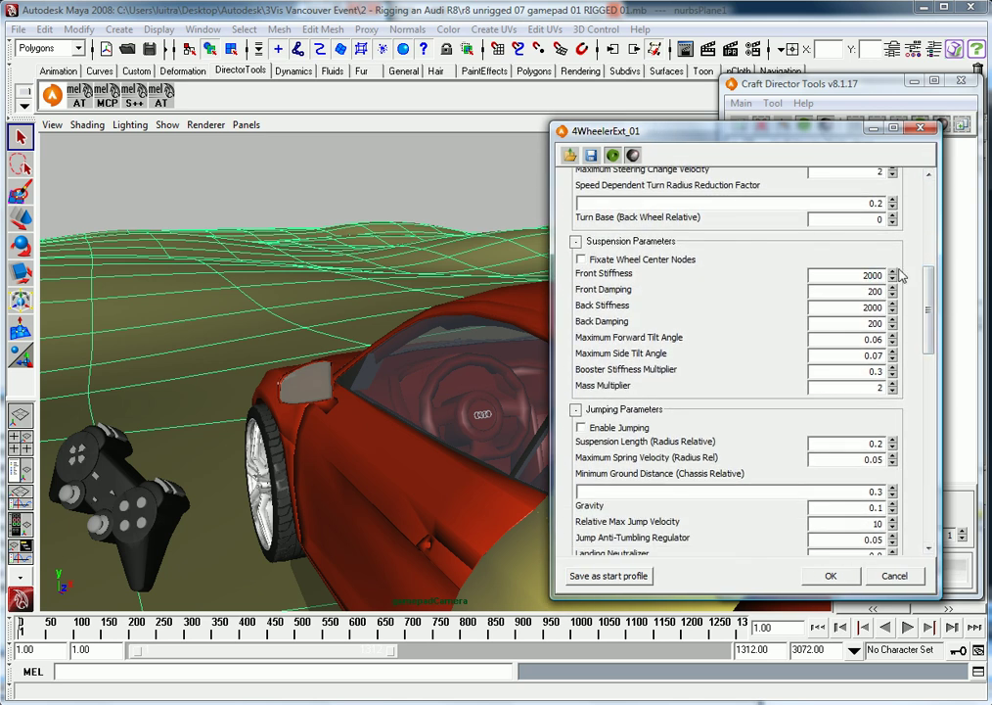
{"action": "left_click", "coordinate": [885, 323]}
- Close the car settings, resimulate the drive with the softer suspension, and play it back
{"action": "left_click", "coordinate": [893, 577]}
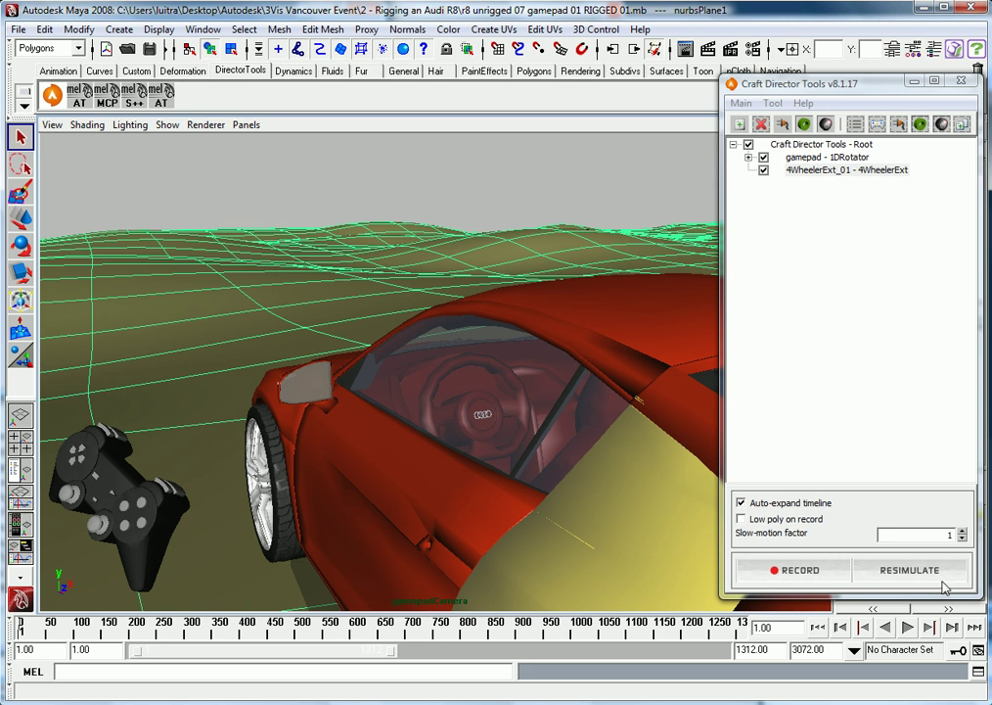
{"action": "left_click", "coordinate": [910, 573]}
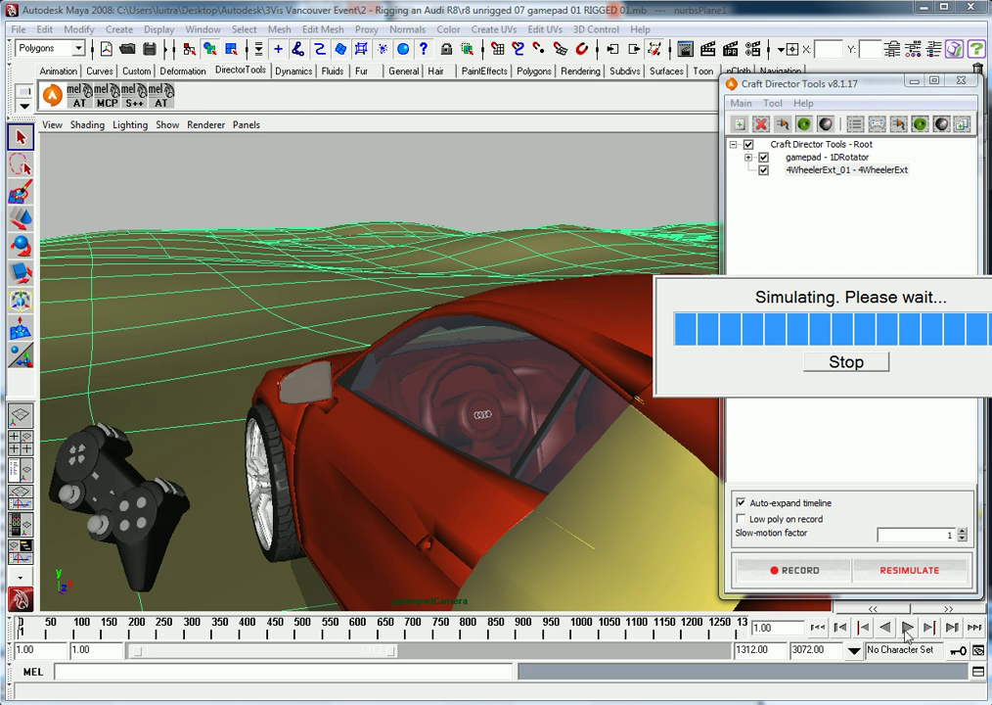
{"action": "left_click", "coordinate": [906, 628]}
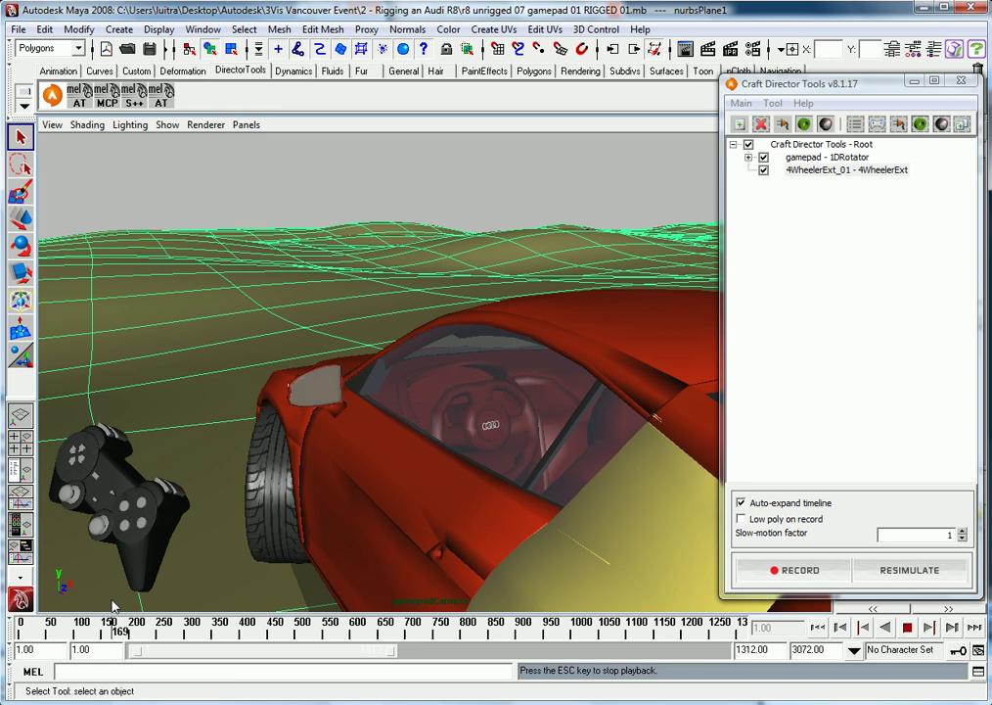
- Scrub ahead to about frame 773, stop playback near frame 1283, and rewind to frame 1
{"action": "left_click_drag", "start_coordinate": [132, 631], "coordinate": [649, 656]}
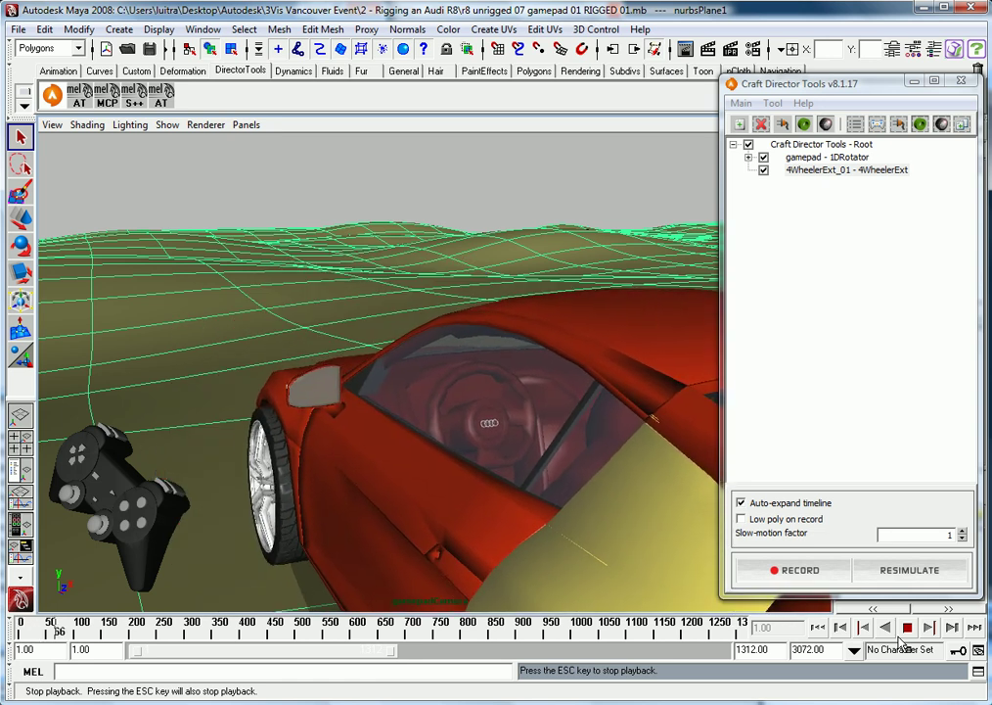
{"action": "left_click", "coordinate": [907, 628]}
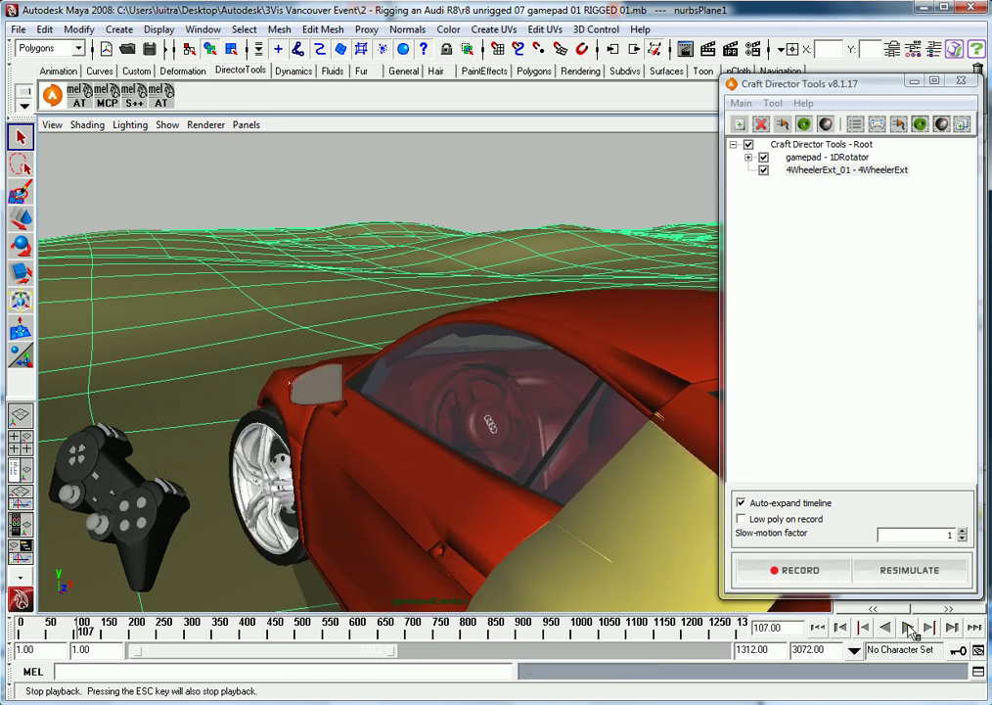
{"action": "left_click", "coordinate": [820, 629]}
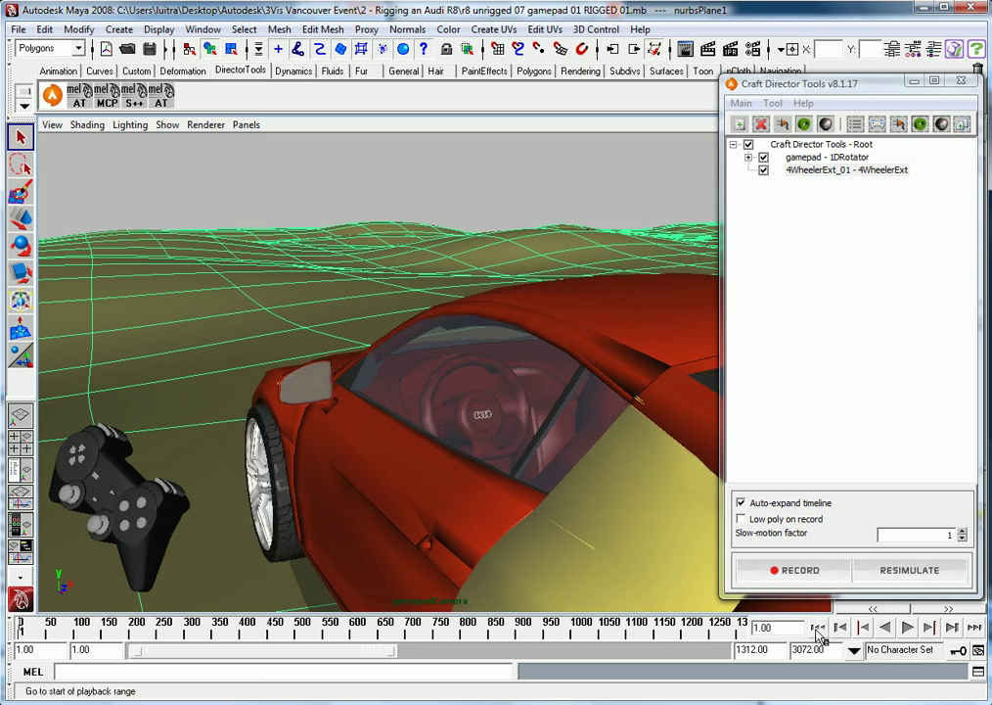